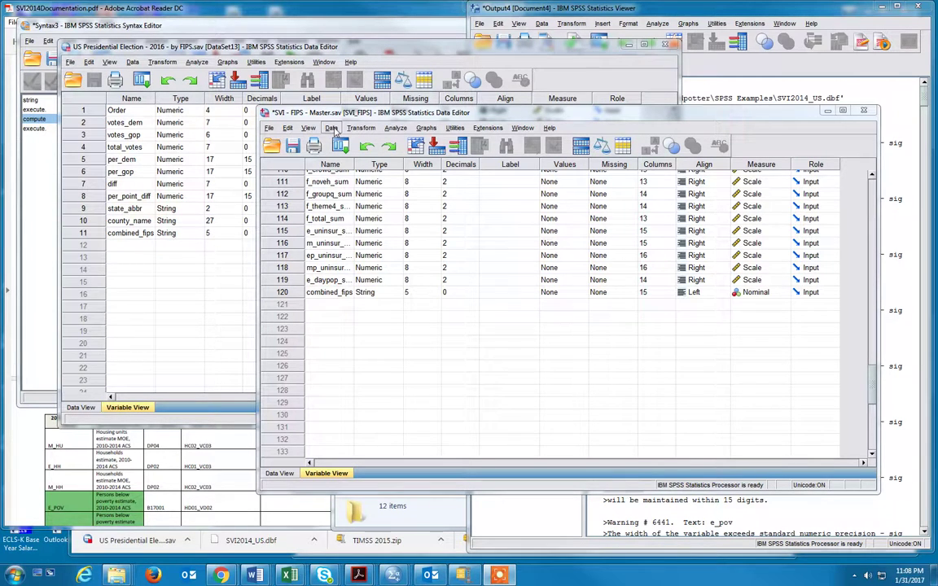
- Start an Add Variables merge from the open US Presidential Election - 2016 dataset
click(331, 128)
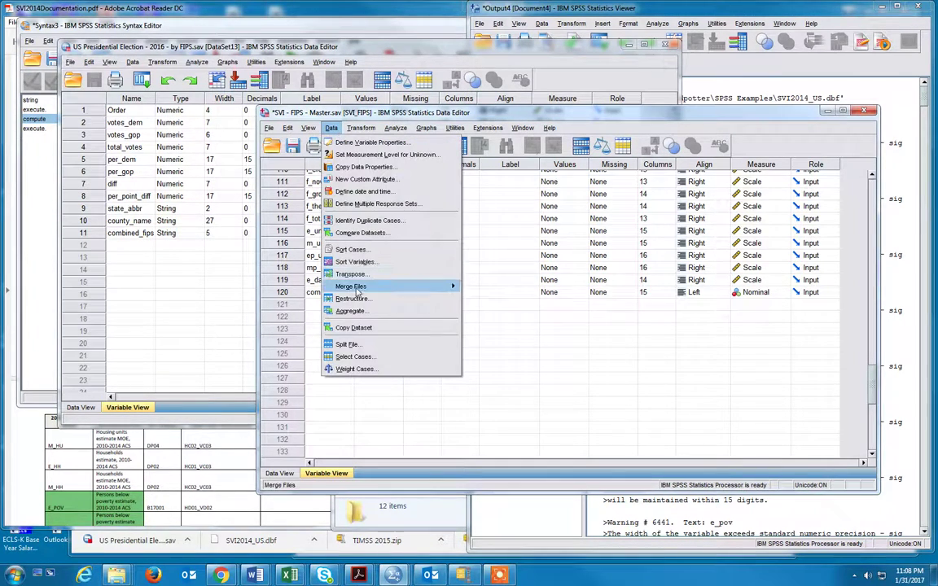
mouse_move(356, 290)
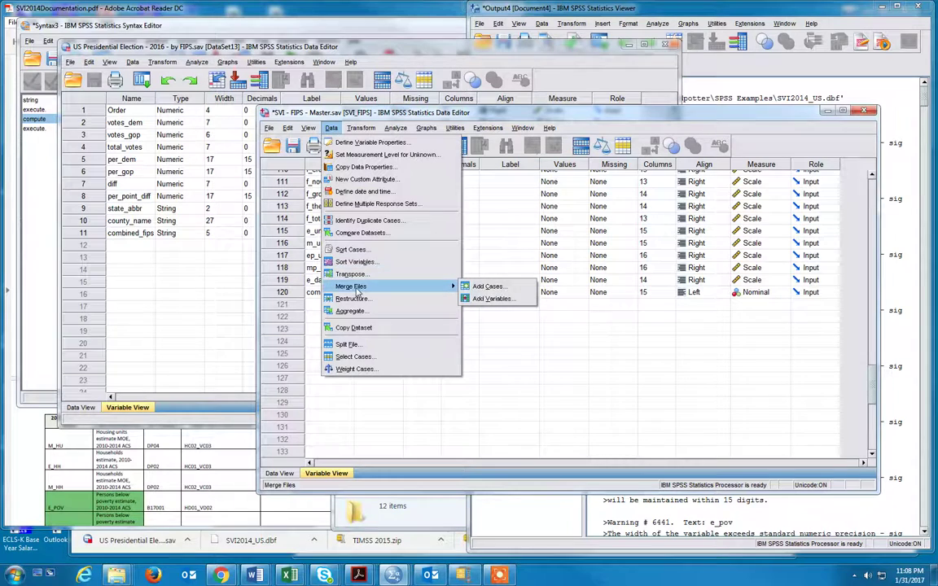
click(492, 299)
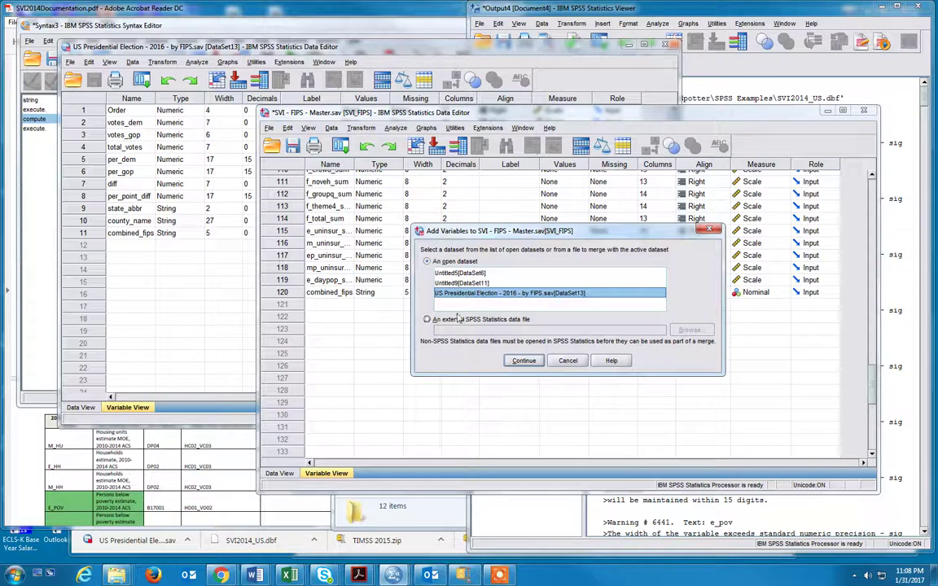
click(462, 293)
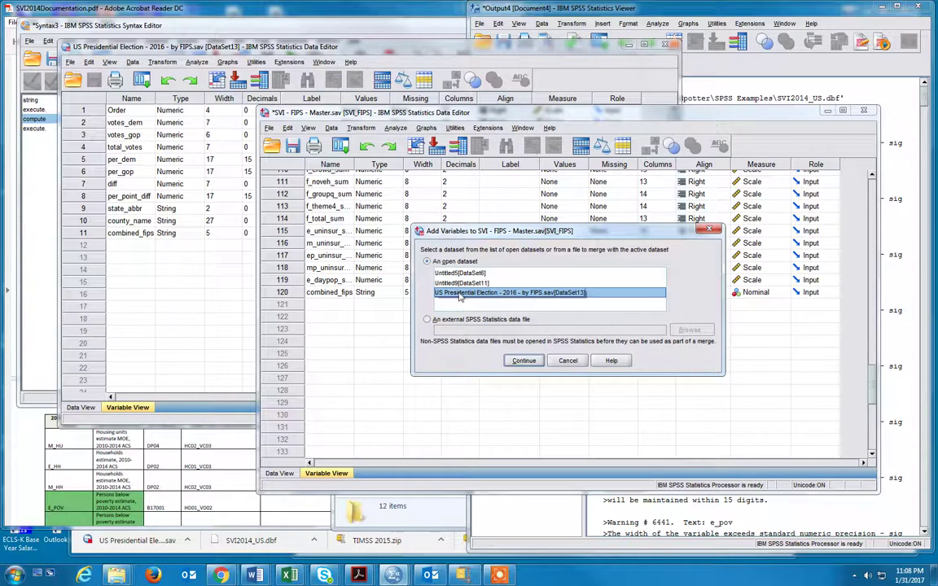
click(522, 362)
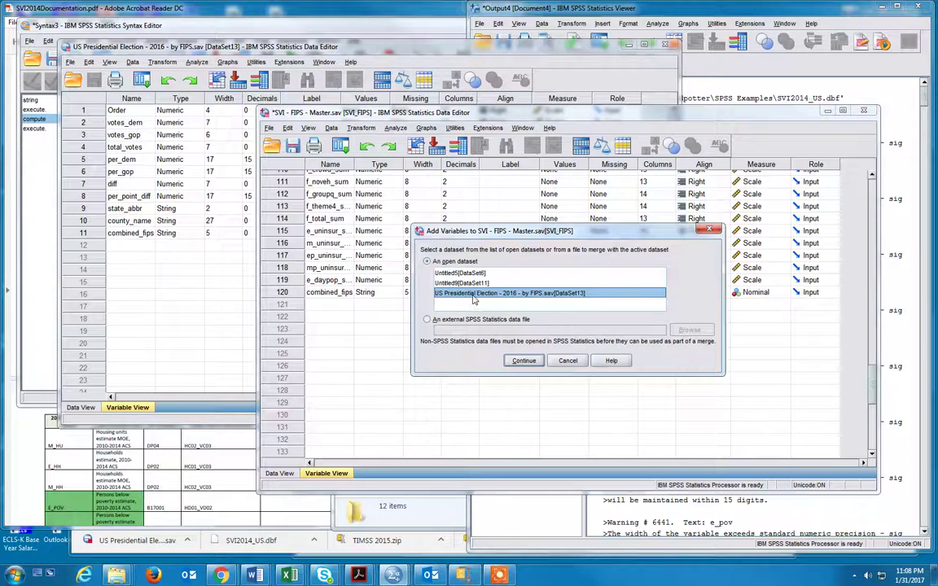
click(525, 361)
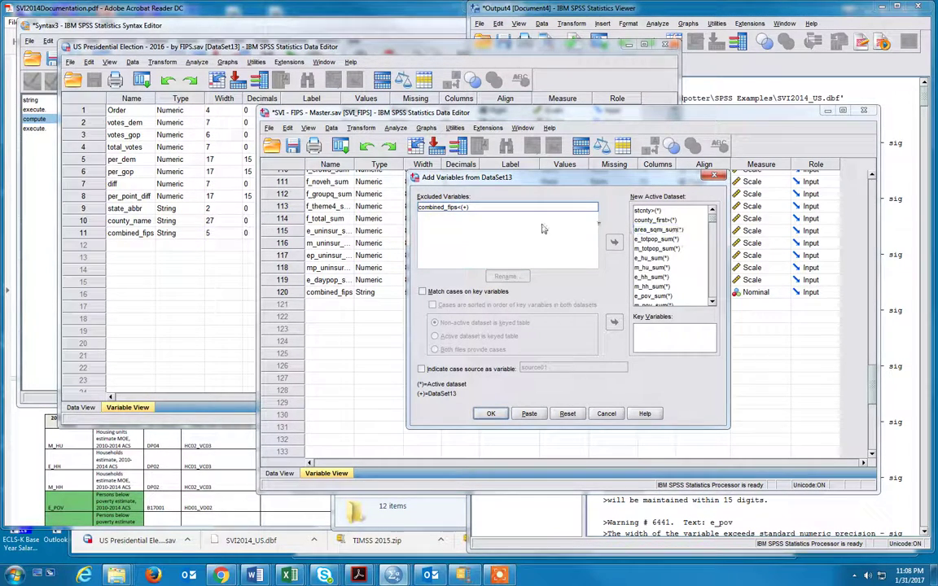
- Match cases on combined_fips as the key variable, with both files marked as sorted
click(482, 209)
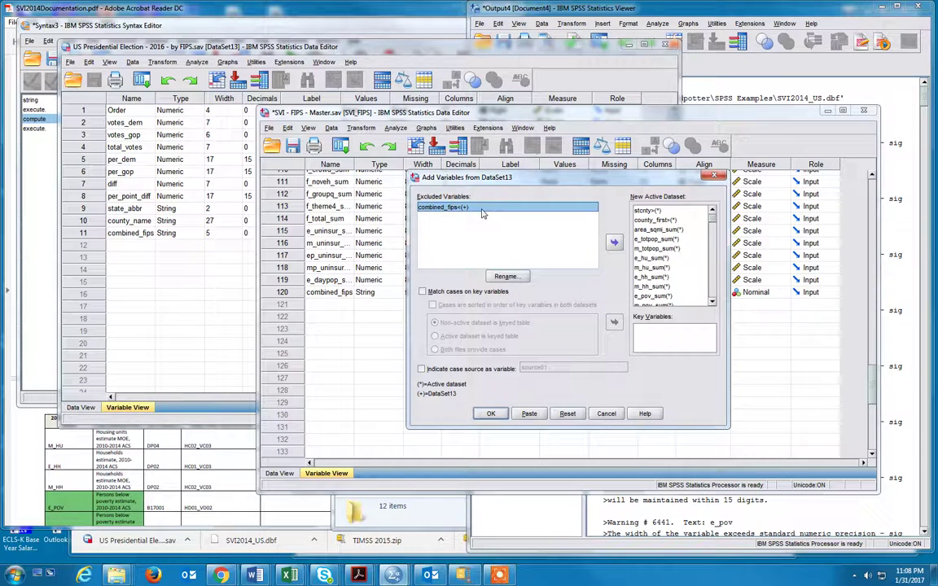
click(422, 291)
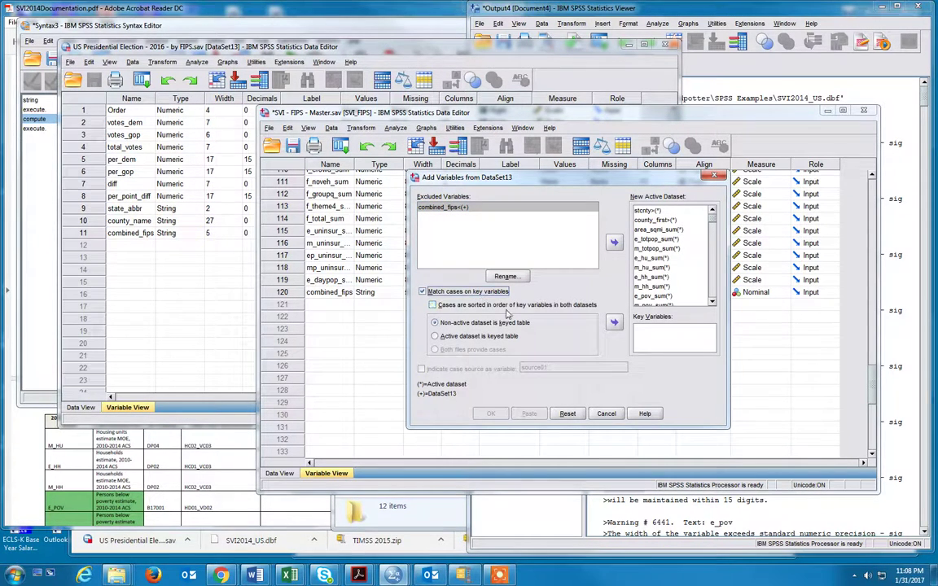
click(513, 305)
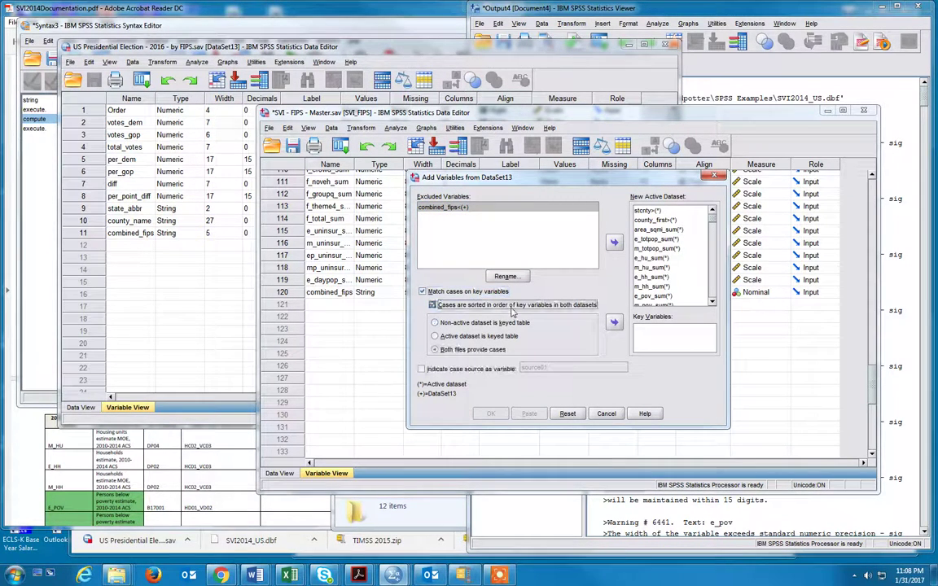
click(614, 322)
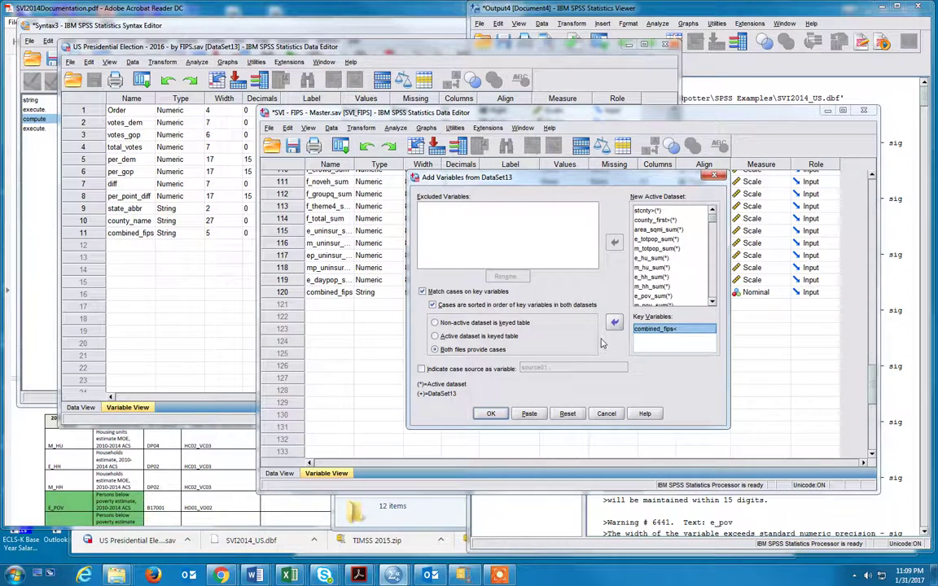
drag(532, 182, 593, 178)
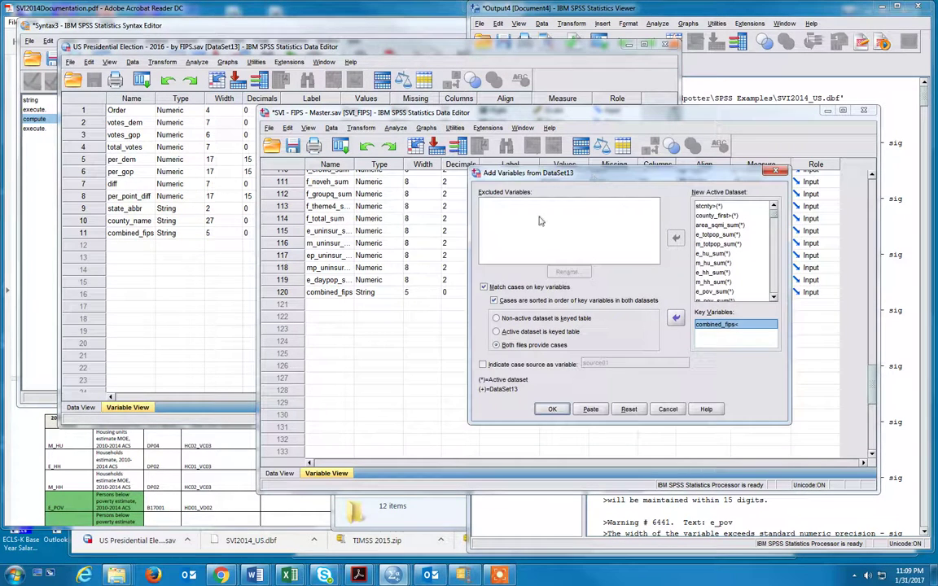
- Paste the MATCH FILES merge syntax, accepting the keyed-match sort-order warning
click(598, 413)
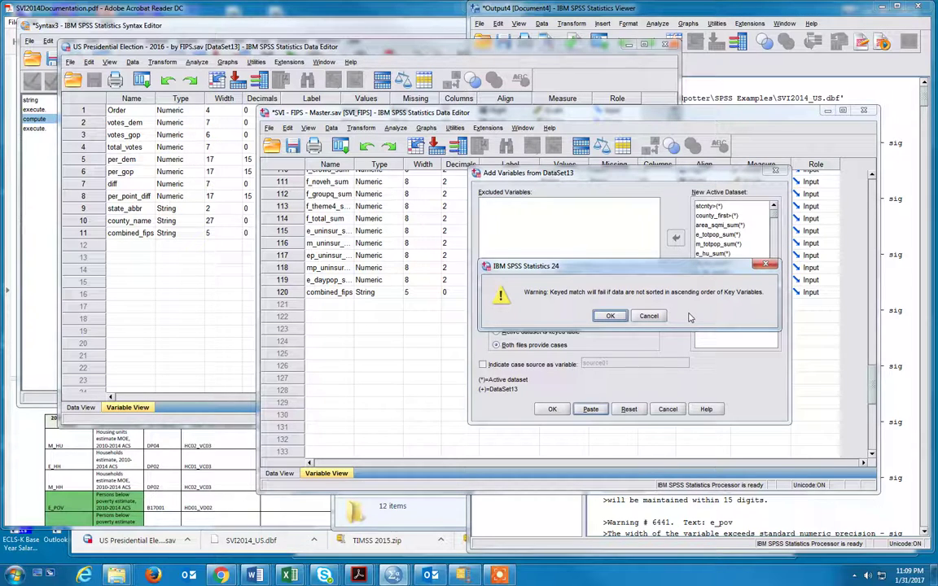
click(611, 317)
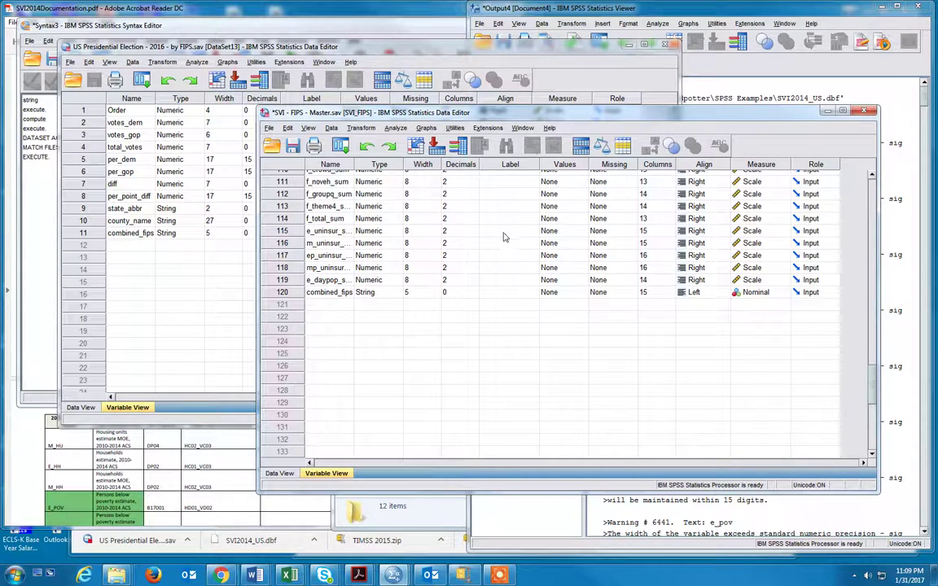
click(342, 30)
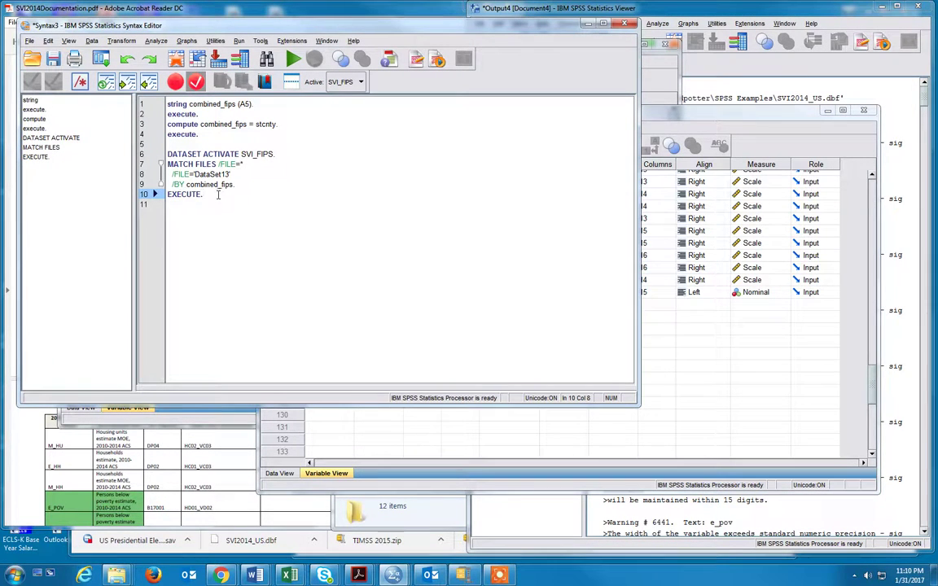
drag(190, 163, 212, 197)
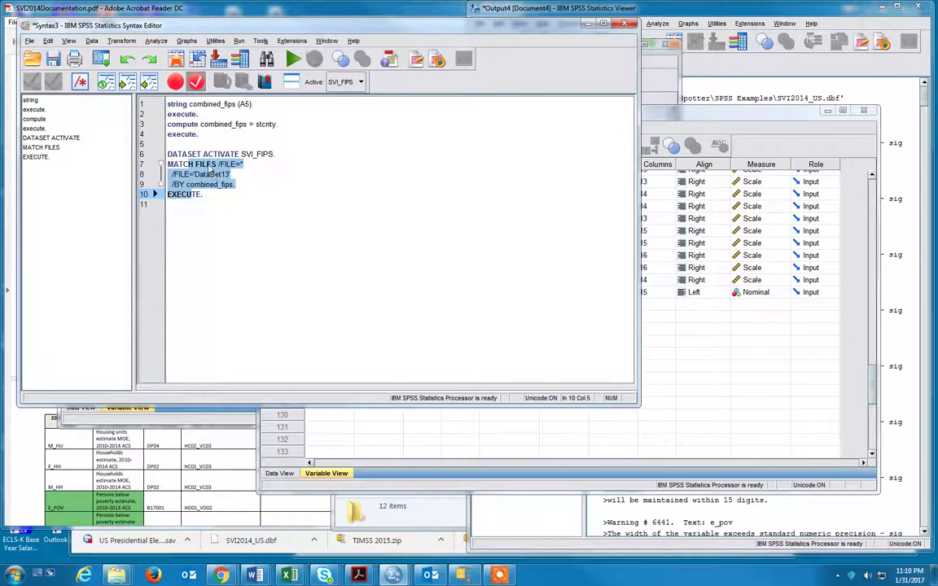
shift+click(184, 173)
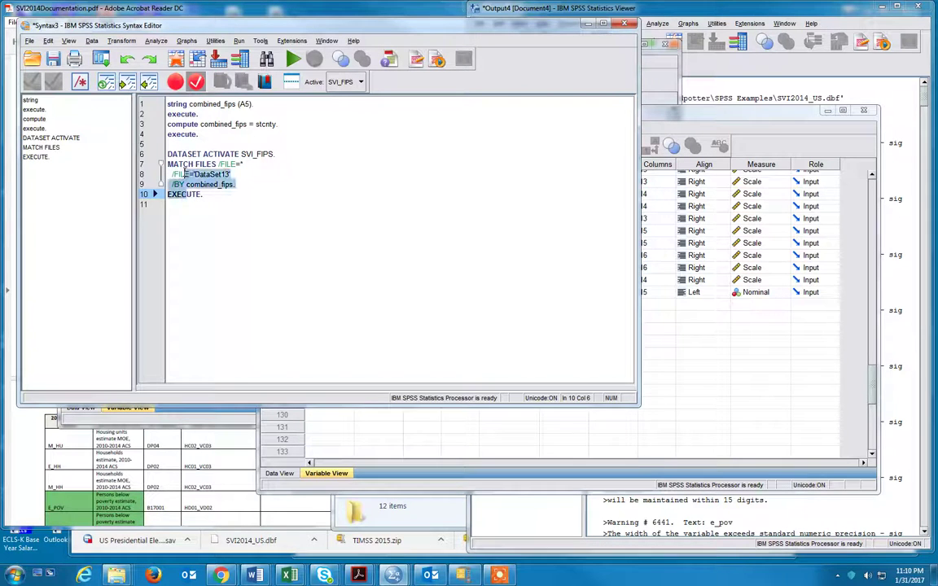
shift+click(189, 164)
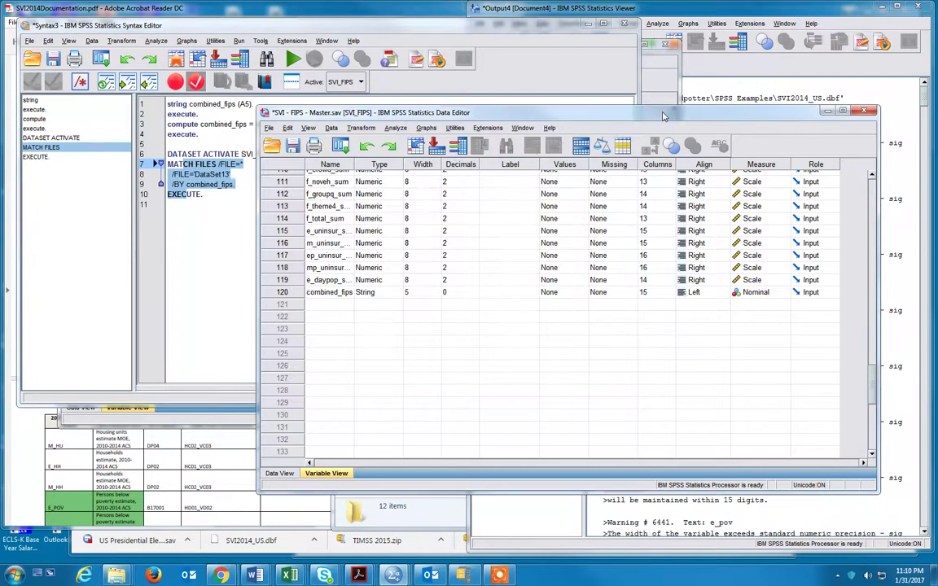
- From the SVI master, reopen Add Variables with the 2016 election dataset and select combined_fips
click(651, 113)
click(333, 129)
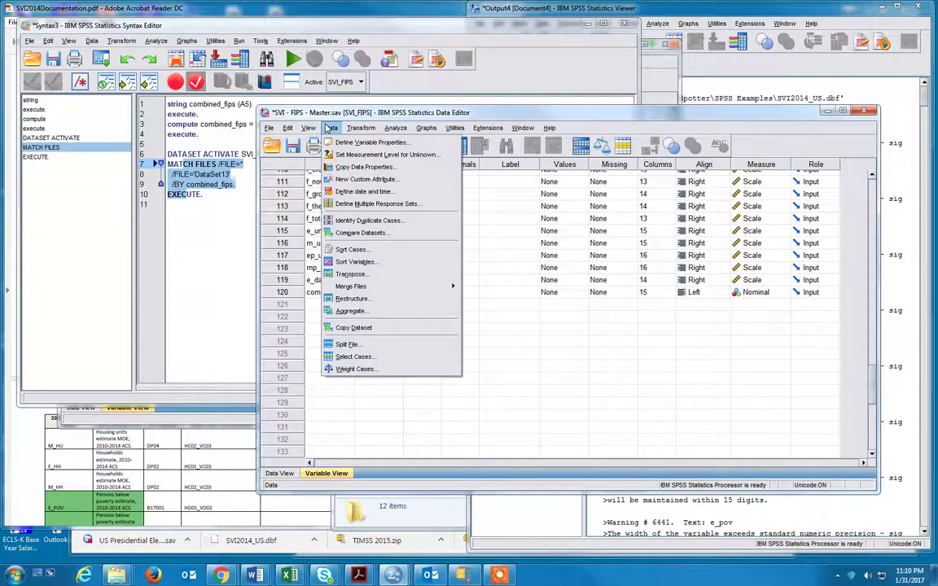
click(330, 130)
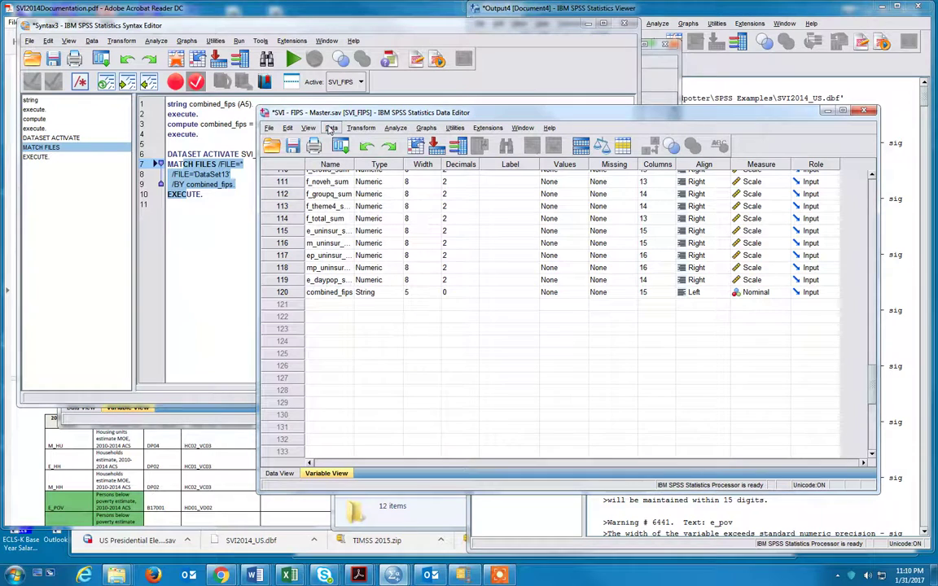
click(332, 129)
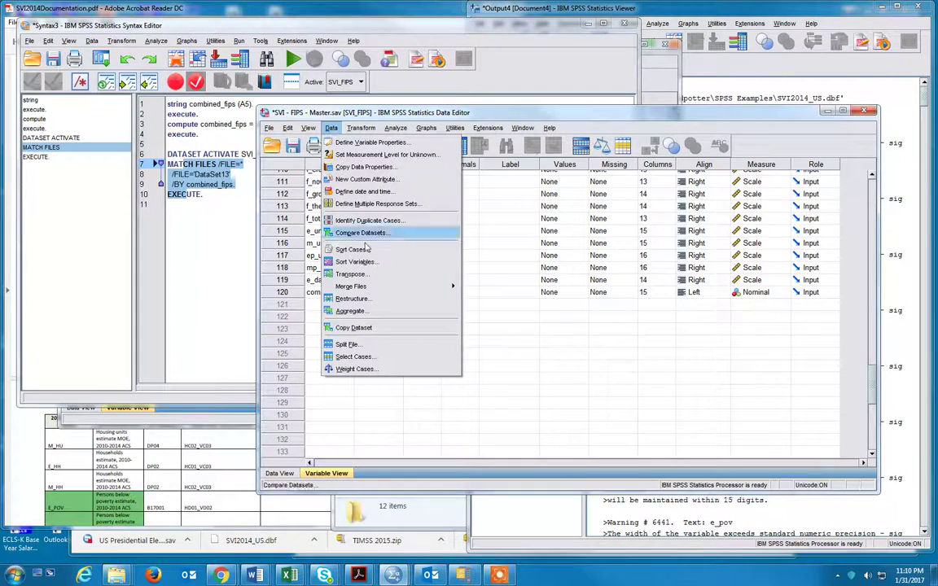
mouse_move(415, 286)
click(503, 300)
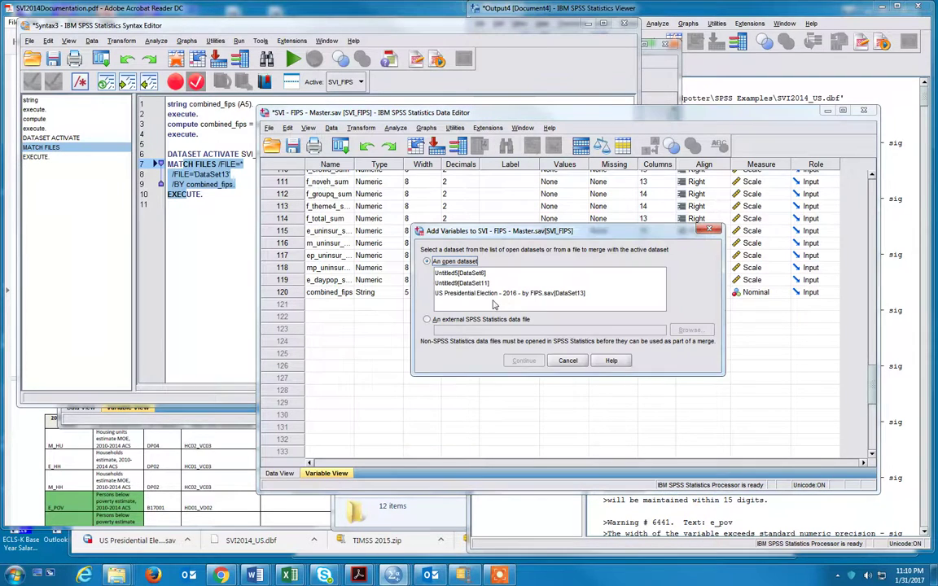
click(497, 294)
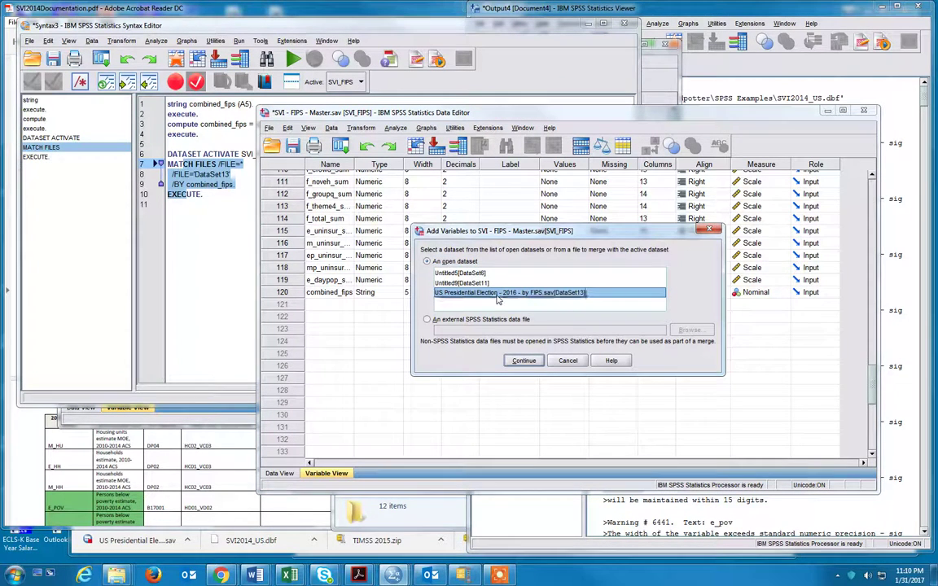
click(524, 361)
click(518, 205)
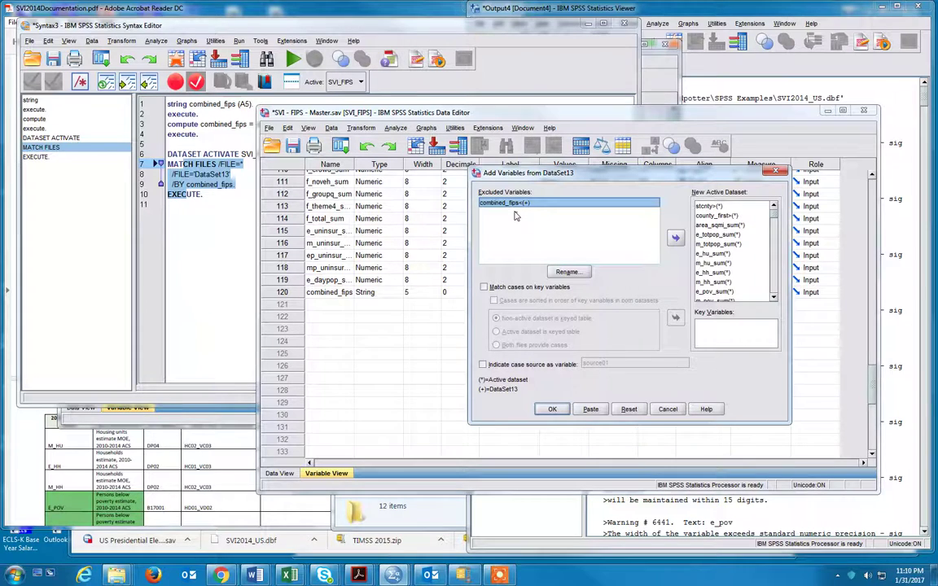
- Key the merge on combined_fips with both files sorted, and run it with OK
click(534, 288)
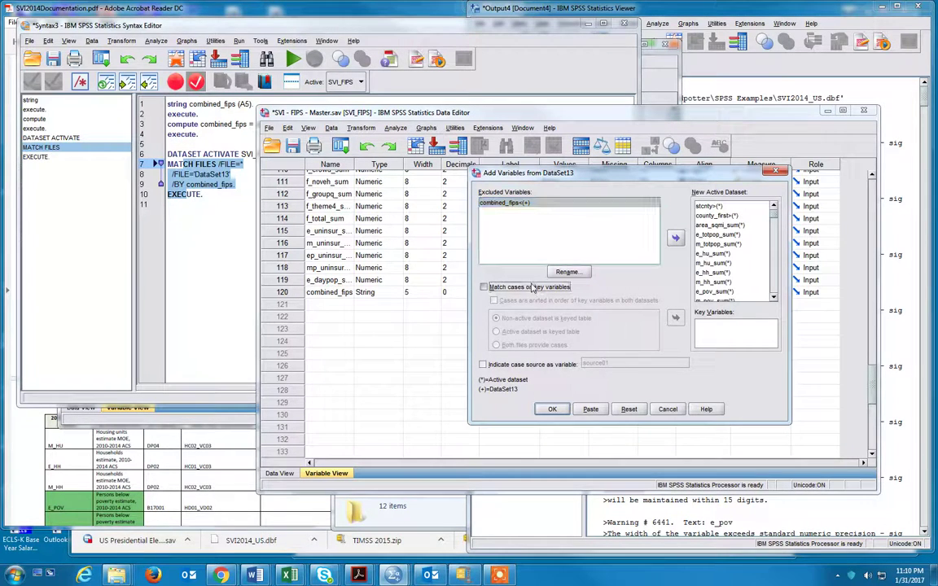
click(570, 300)
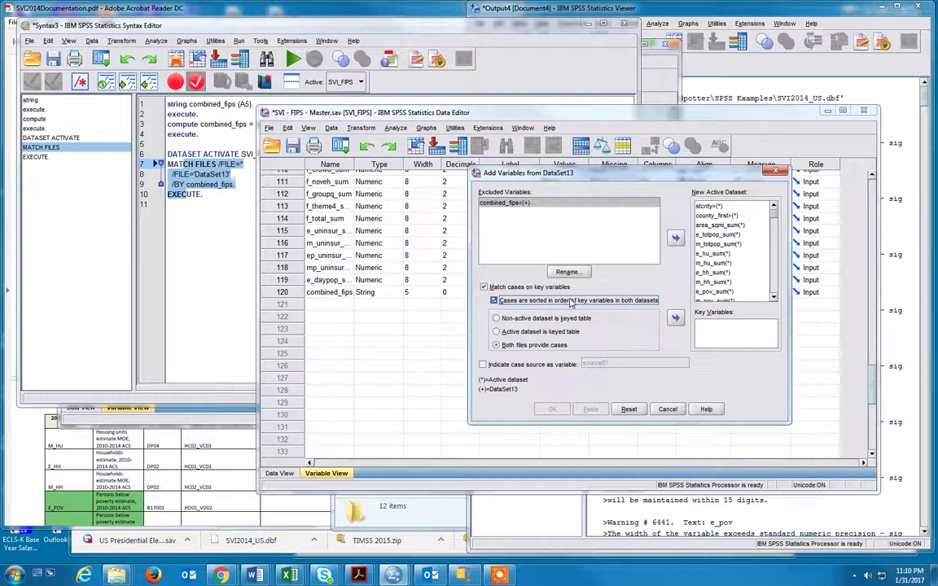
click(676, 319)
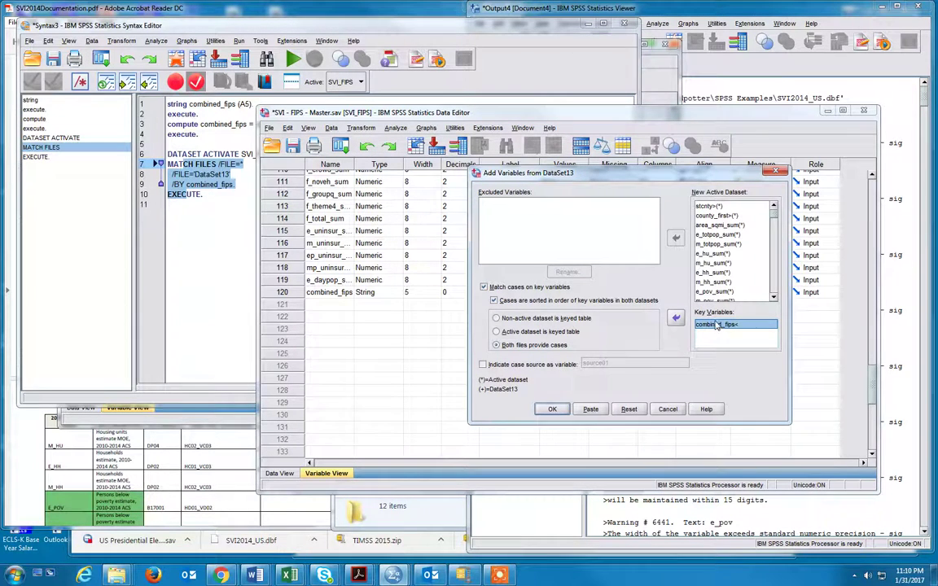
click(552, 409)
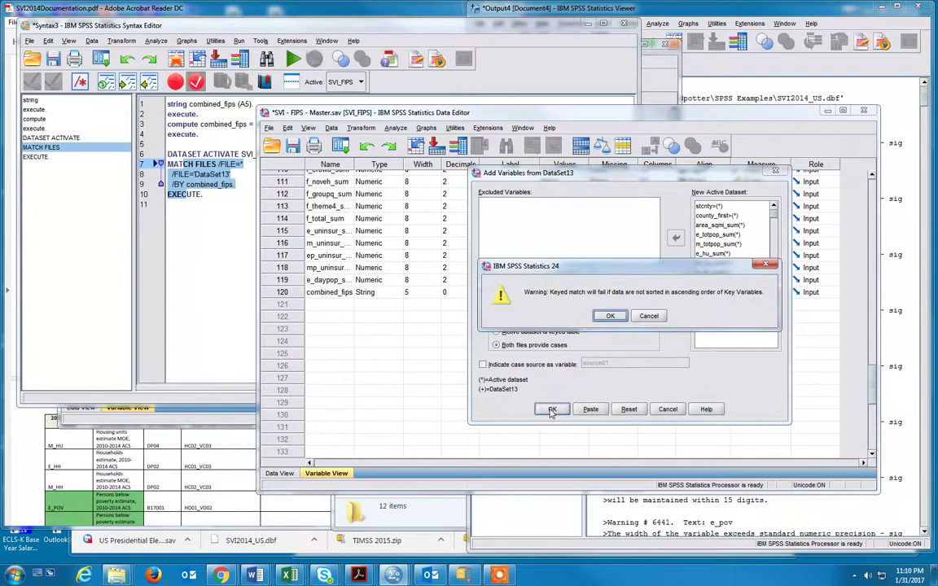
- Accept the sort-order warning to complete the keyed merge and reposition the master window
click(610, 317)
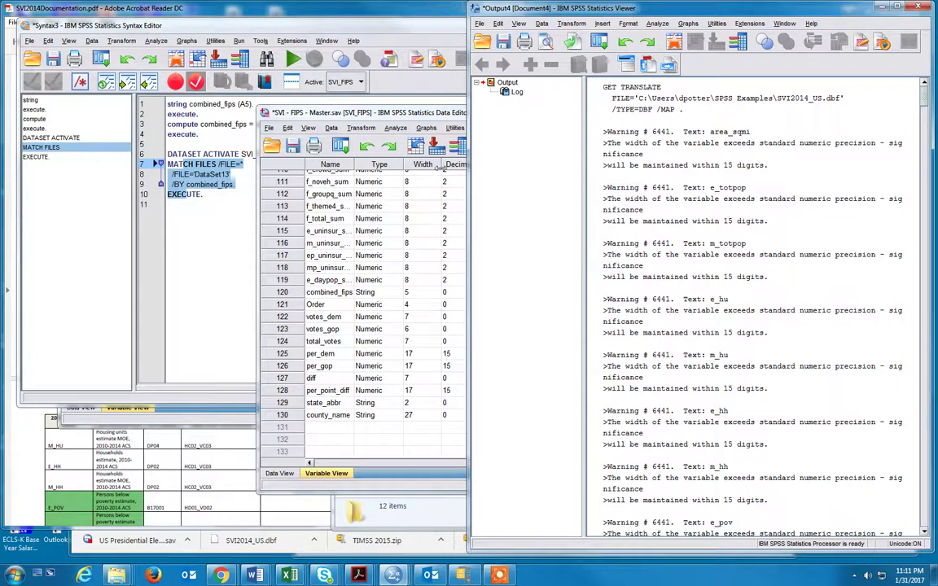
drag(401, 116, 580, 109)
drag(522, 109, 386, 96)
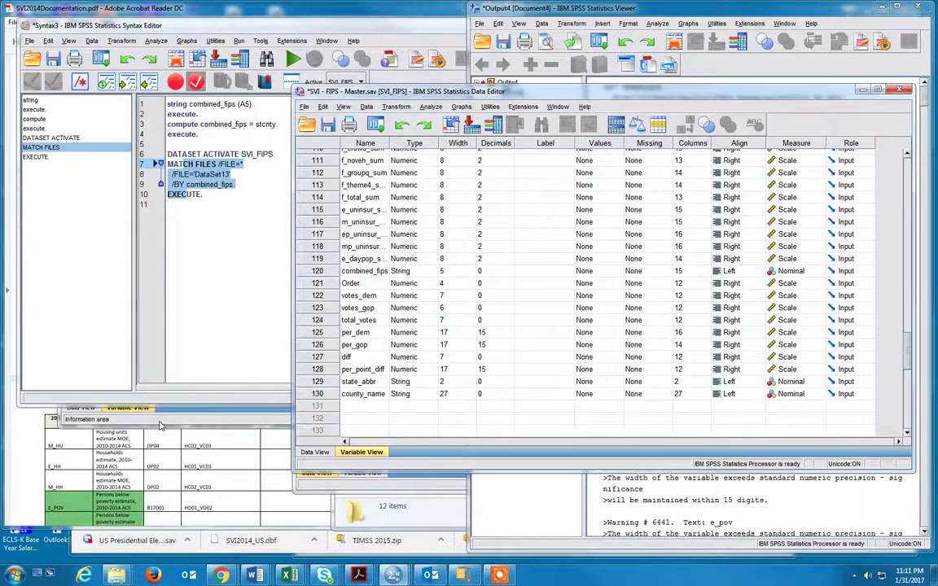
- Compare election variables Order–total_votes with the master's appended Order–county_name rows 121–130
click(138, 406)
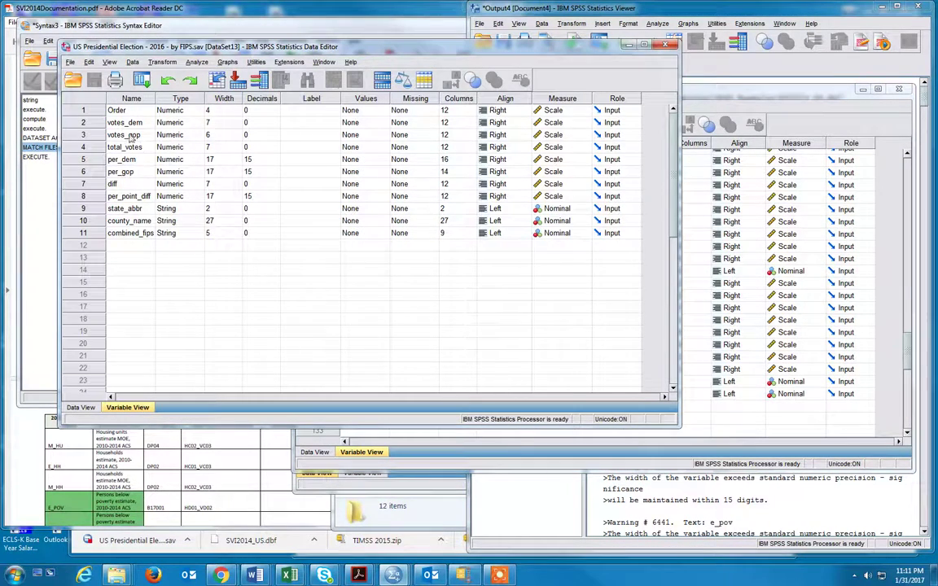
drag(116, 110, 118, 234)
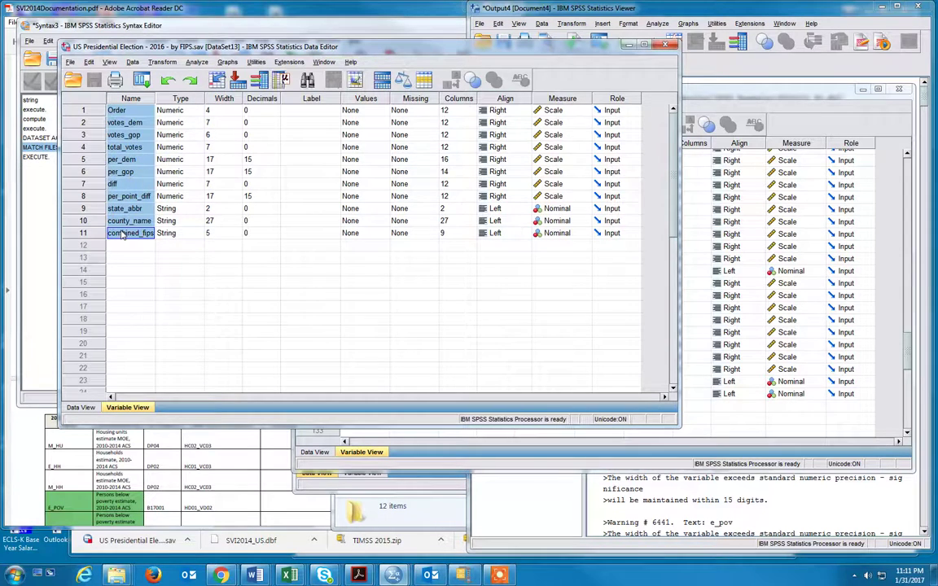
click(123, 122)
click(123, 134)
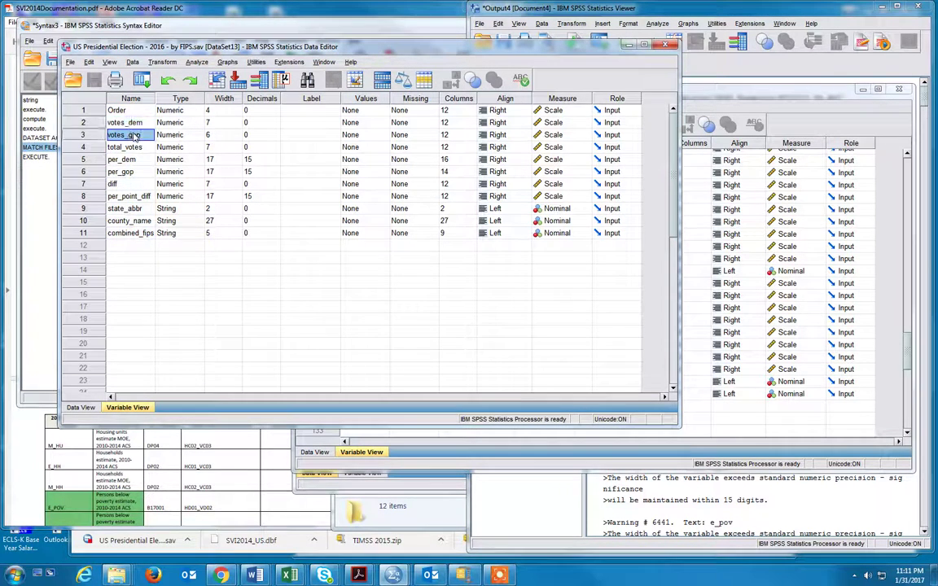
click(123, 146)
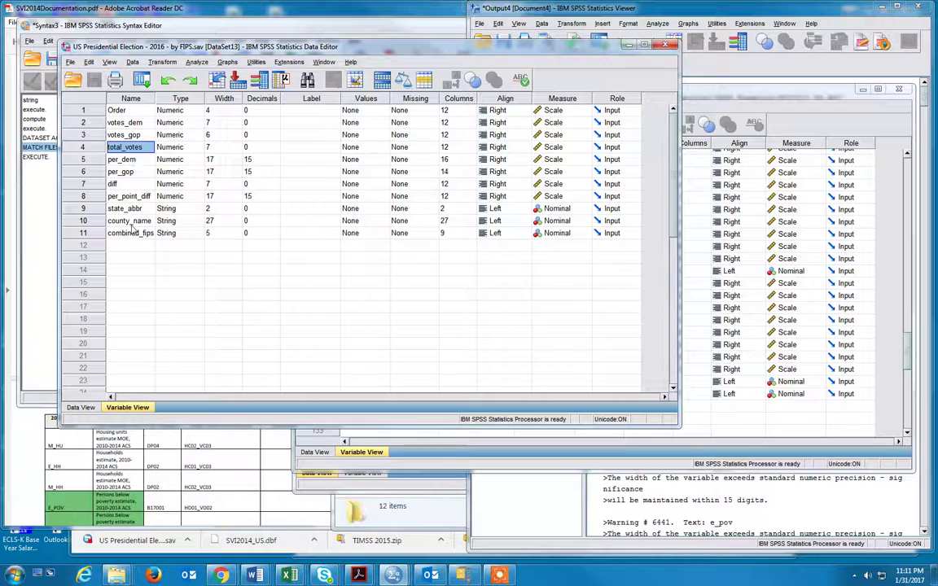
key(alt+Tab)
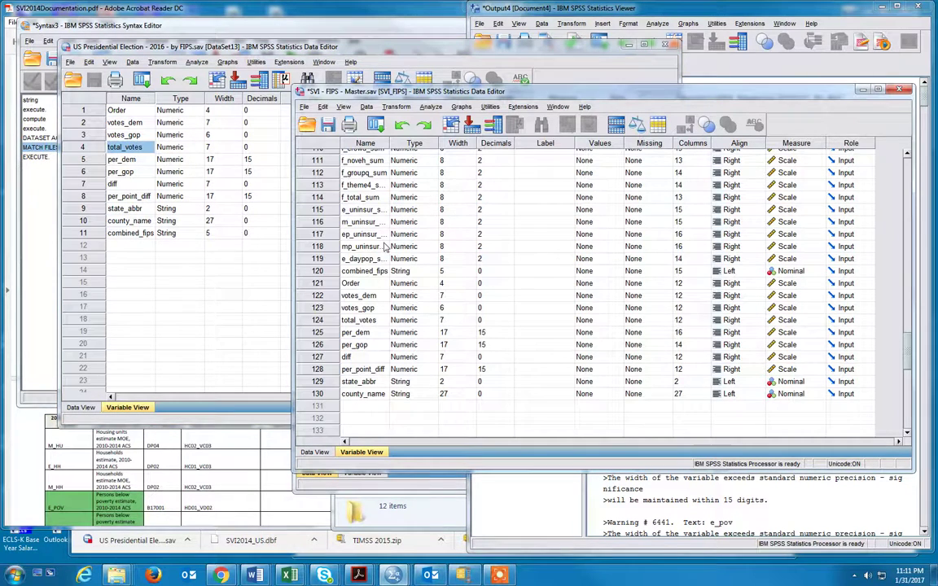
click(362, 285)
drag(362, 289, 361, 395)
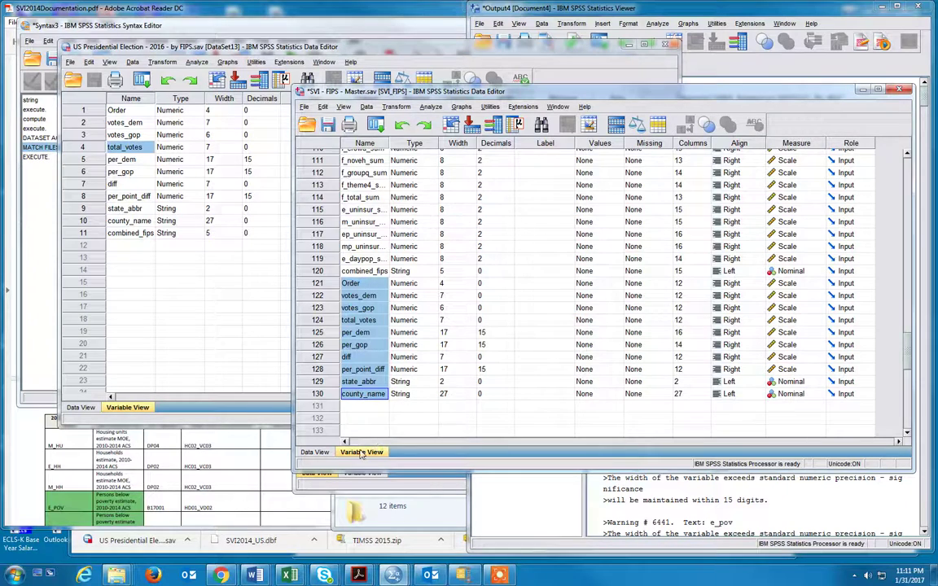
- Switch the master to Data View and scroll right to the election vote and county_name columns
click(317, 453)
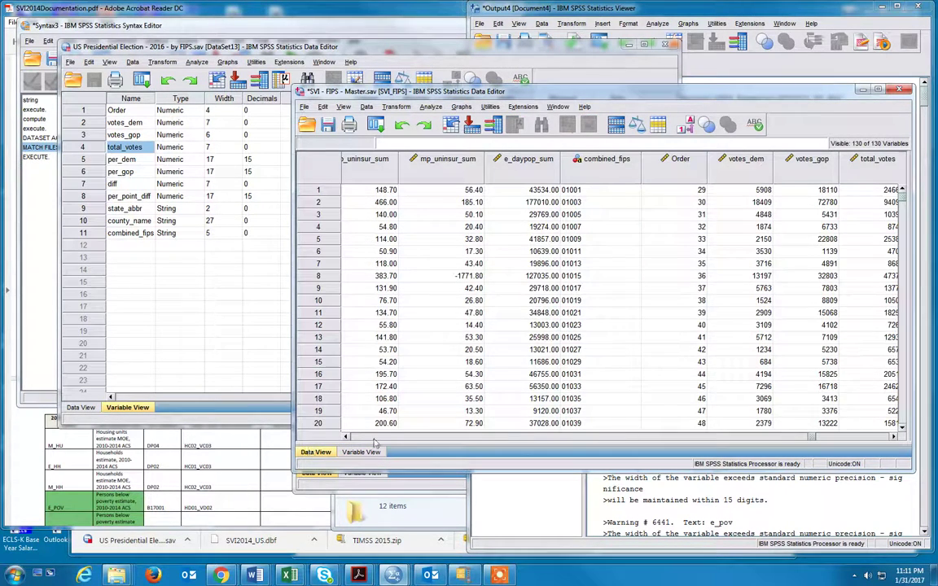
scroll(355, 397, left, 5)
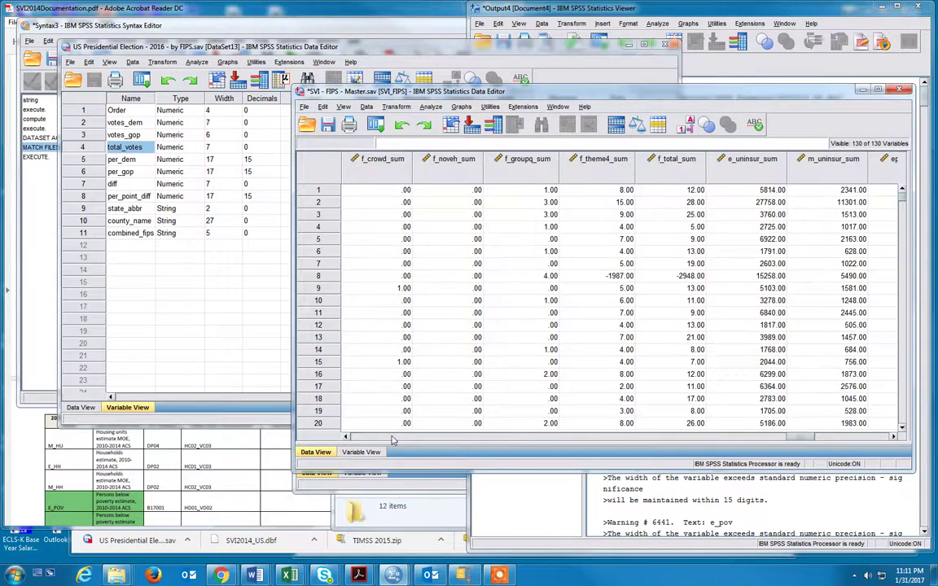
click(829, 438)
drag(822, 442, 845, 442)
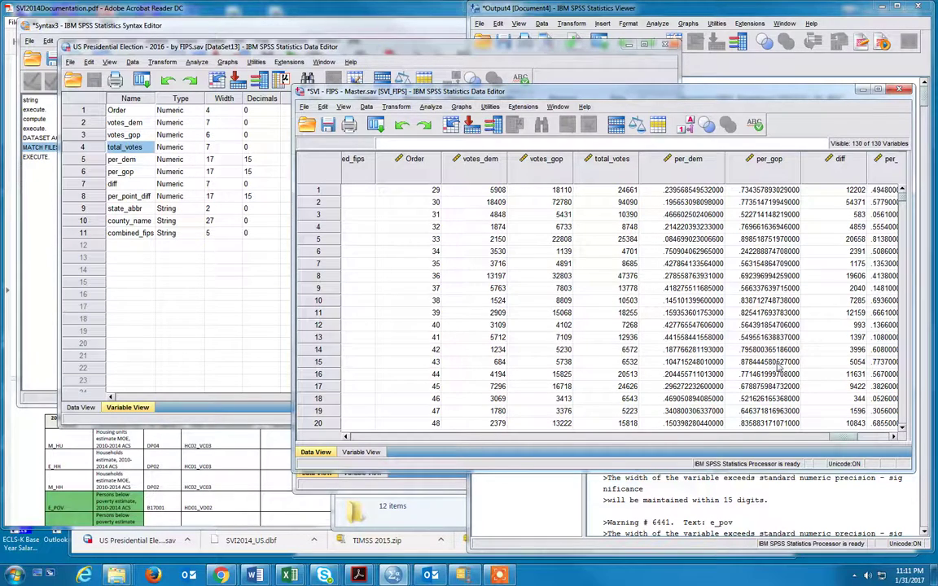
drag(839, 437, 854, 439)
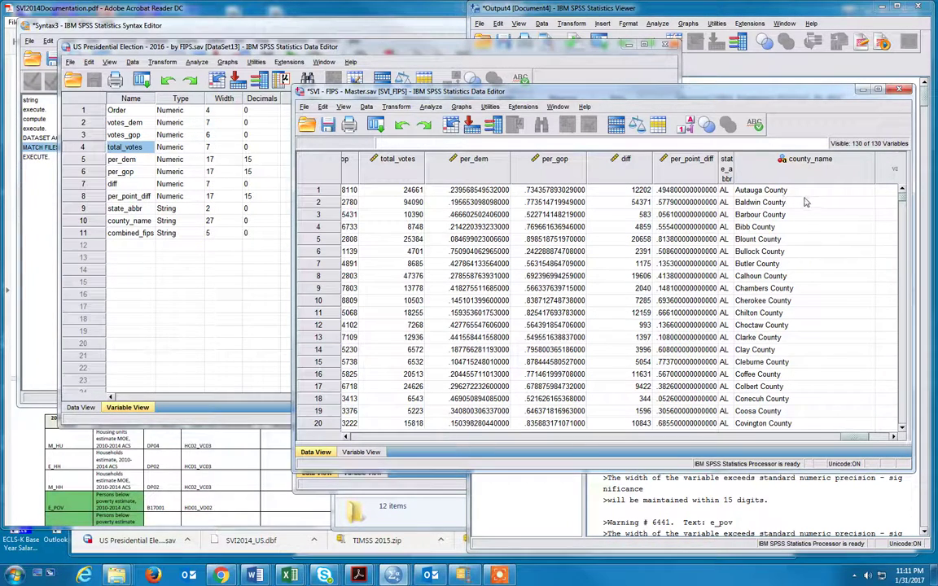
drag(866, 441, 869, 436)
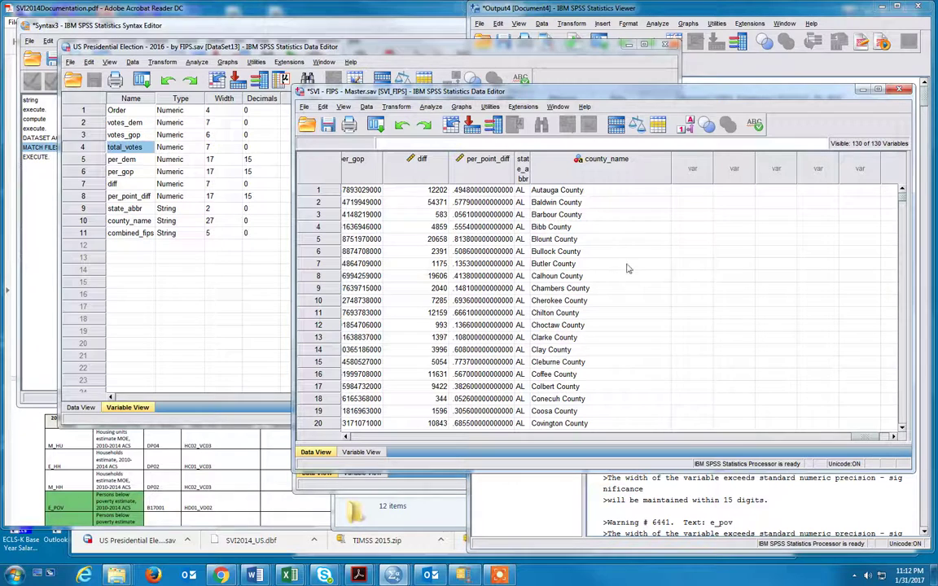
- Scroll back to the county columns, select row 17 (Colbert), and scroll right to county_name
click(872, 439)
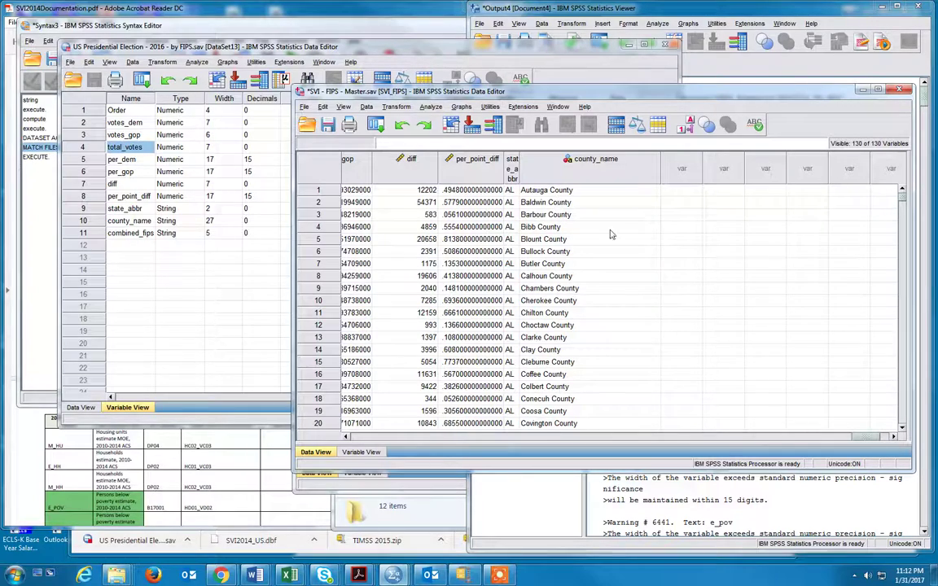
drag(869, 441, 345, 437)
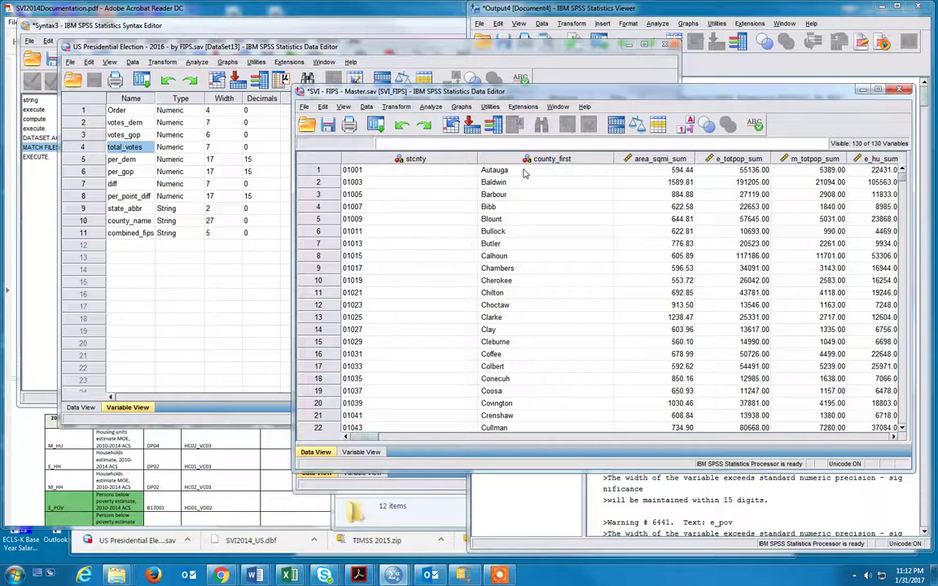
click(328, 368)
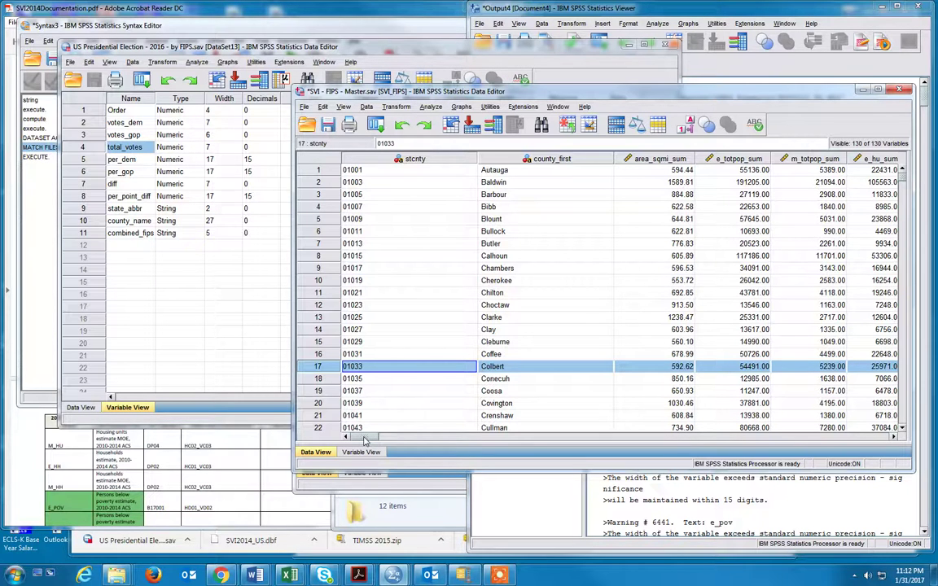
drag(364, 440, 886, 451)
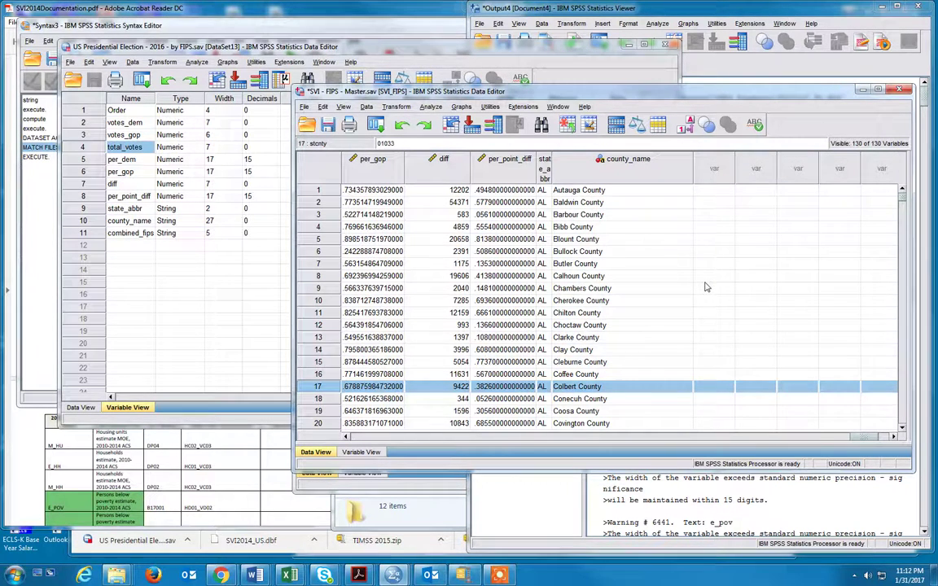
click(671, 440)
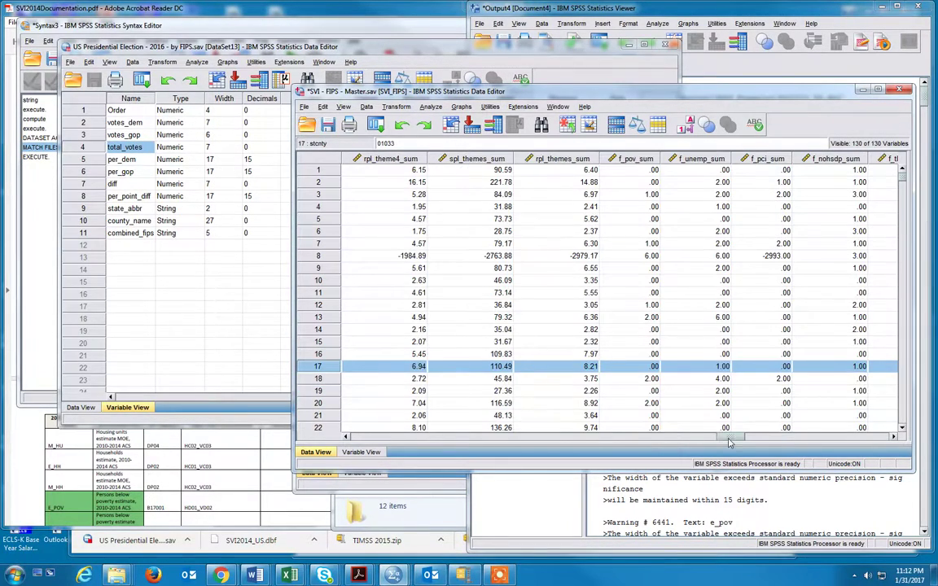
- Scroll across row 17 confirming Colbert County's 16718 GOP votes, 24626 total and diff 9422
drag(672, 440, 847, 440)
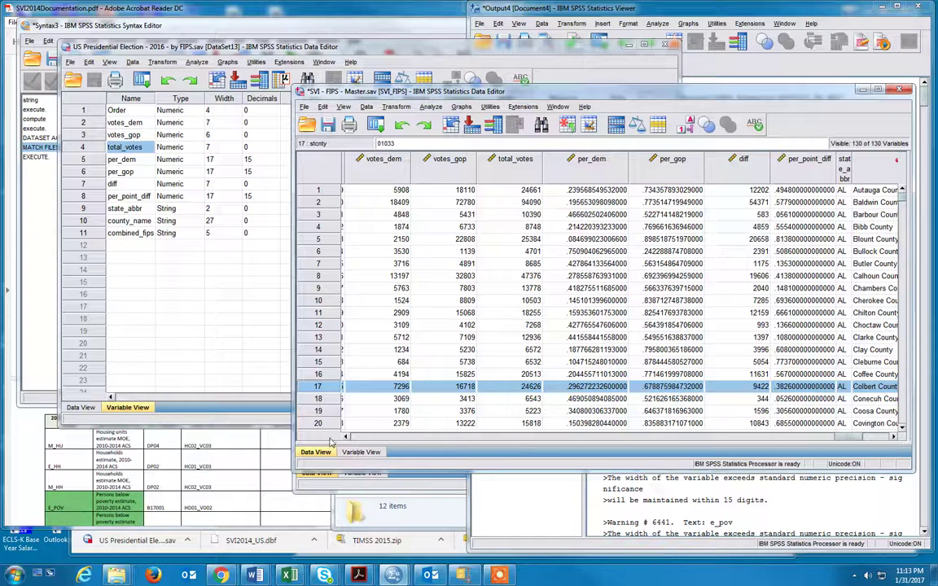
click(425, 437)
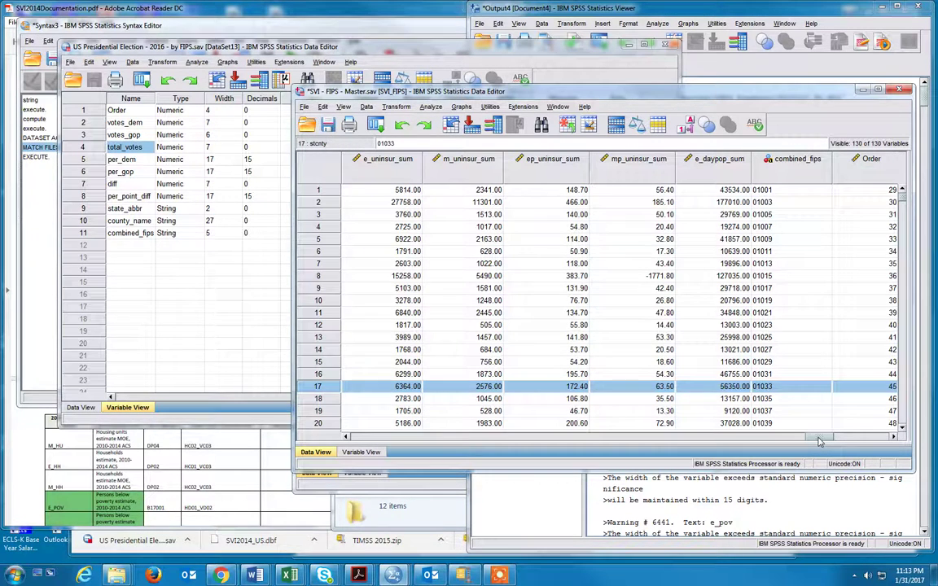
drag(820, 441, 813, 441)
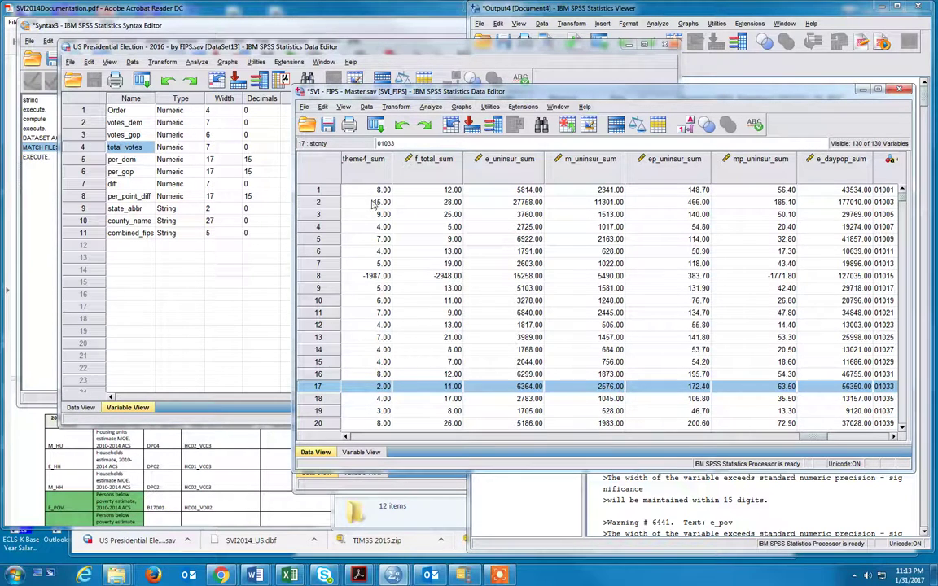
scroll(583, 417, left, 15)
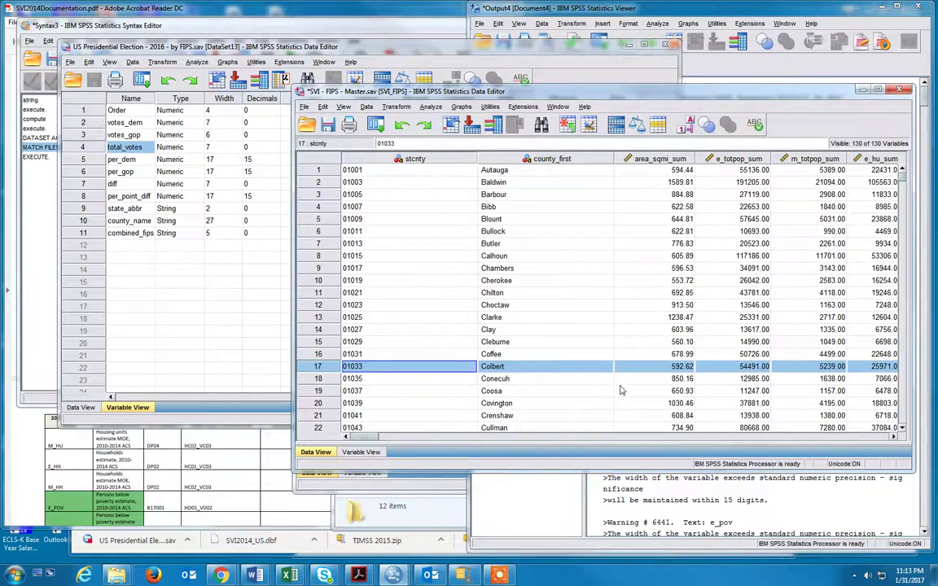
scroll(584, 417, down, 16)
drag(359, 439, 867, 440)
scroll(737, 365, up, 15)
scroll(737, 365, up, 1)
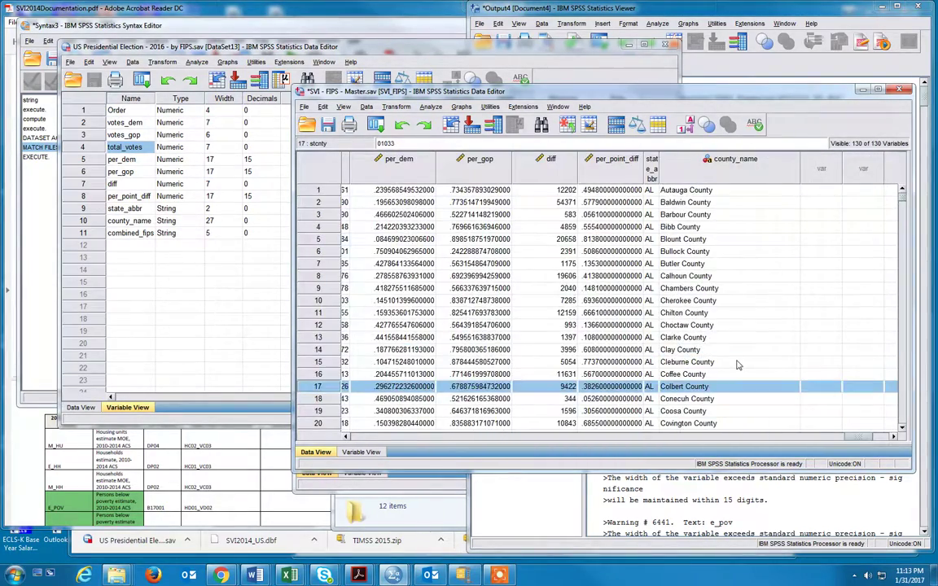
mouse_move(866, 438)
mouse_down()
mouse_move(853, 441)
mouse_move(863, 440)
mouse_up()
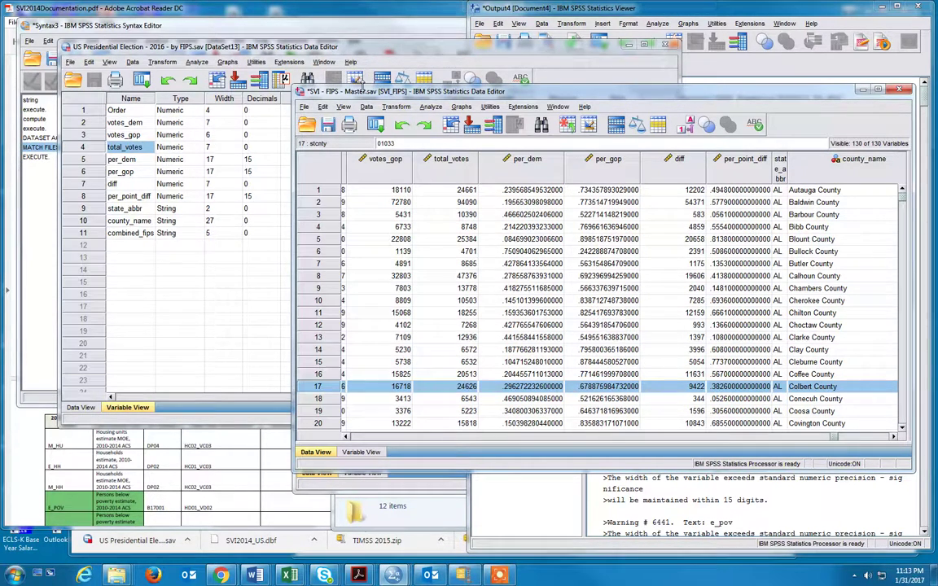
click(305, 109)
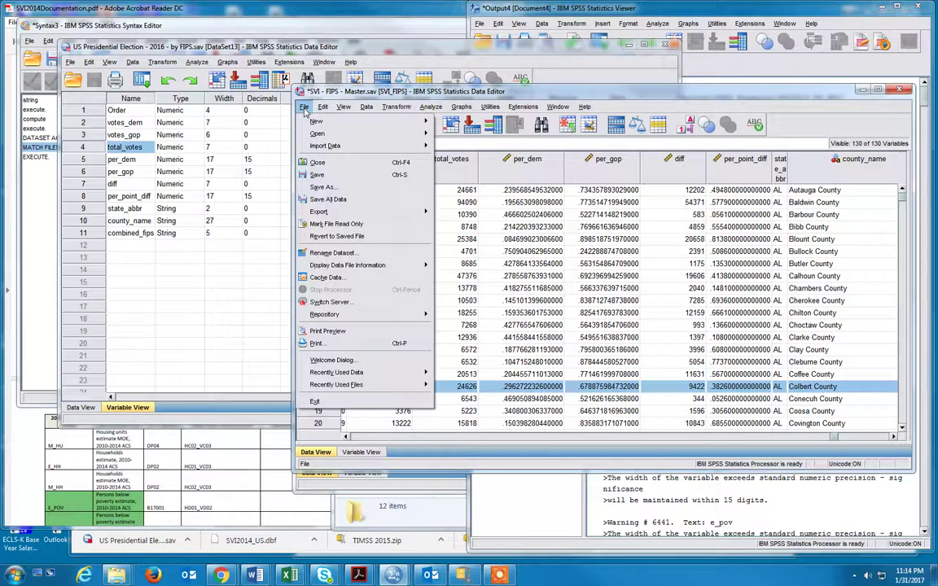
- Save the merged data as 'SVI and Election Data - Master.sav'
click(309, 188)
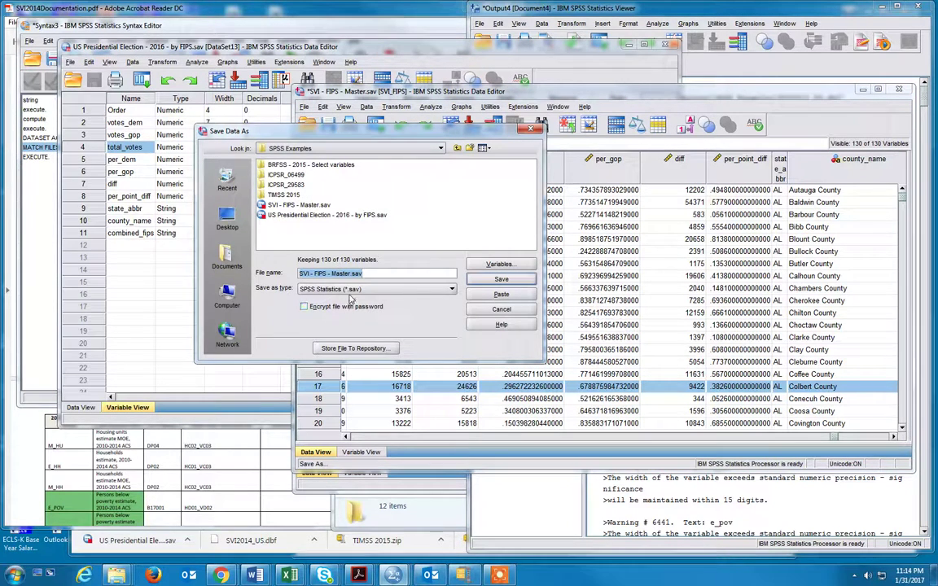
click(312, 274)
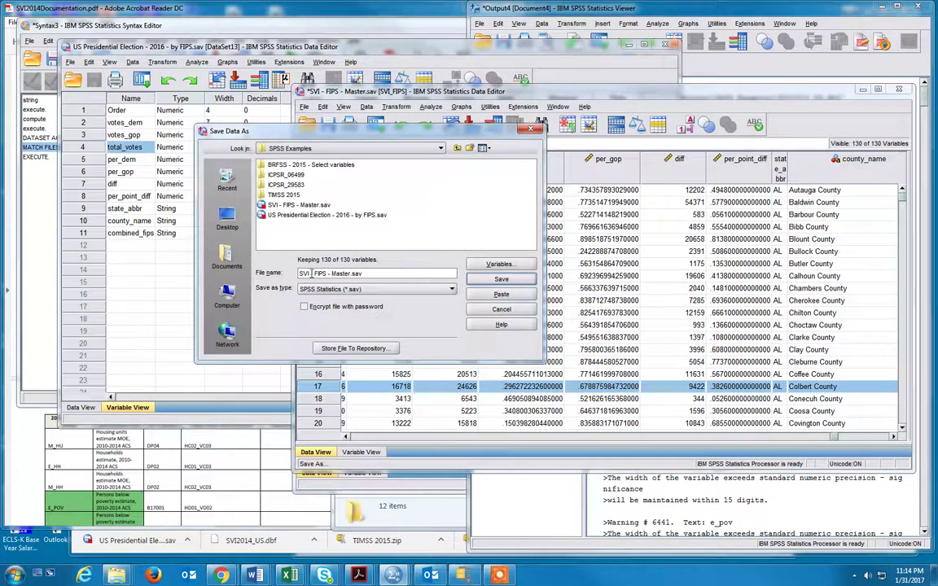
drag(312, 273, 392, 275)
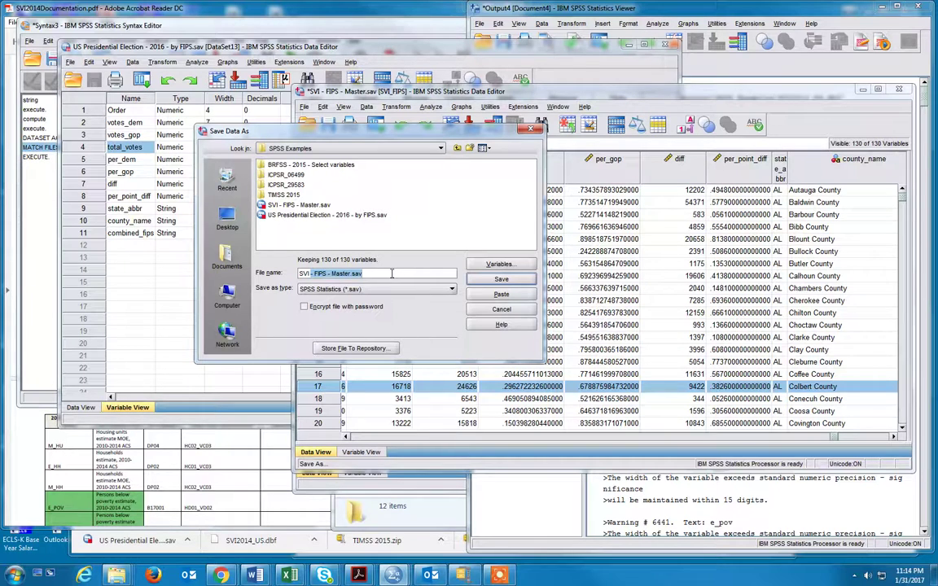
text(and Election Data - Master)
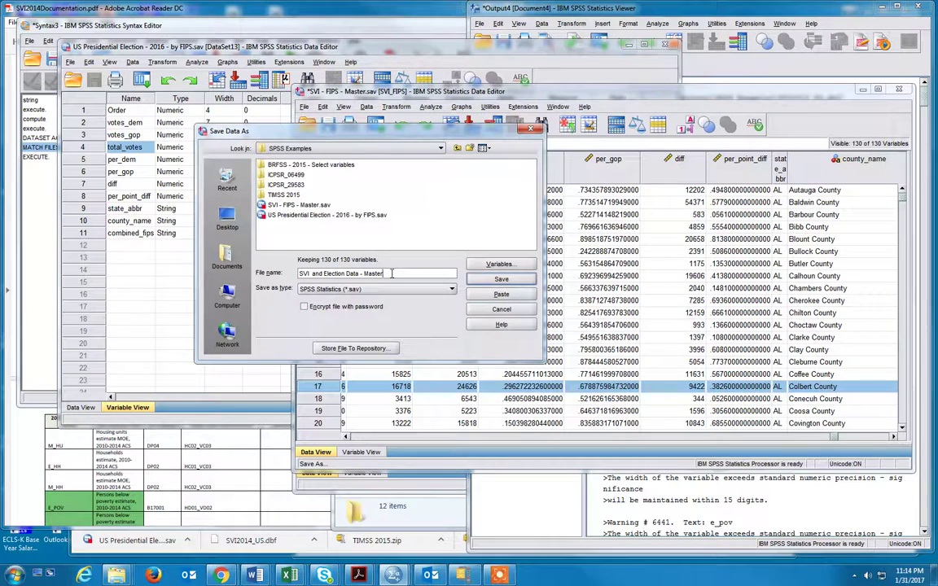
key(Return)
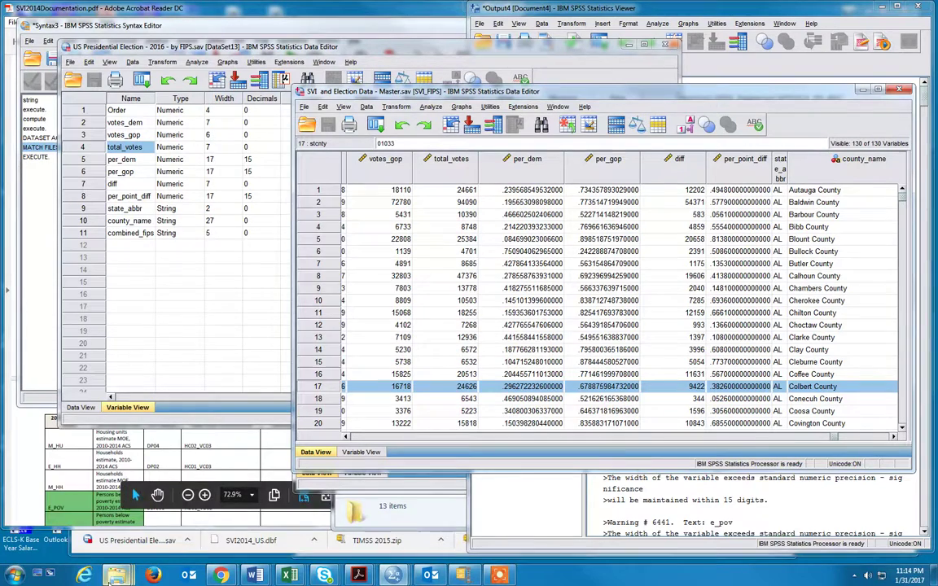
- Bring the SPSS Examples Explorer window forward to see SVI and Election Data - Master.sav (3,611 KB)
mouse_move(116, 577)
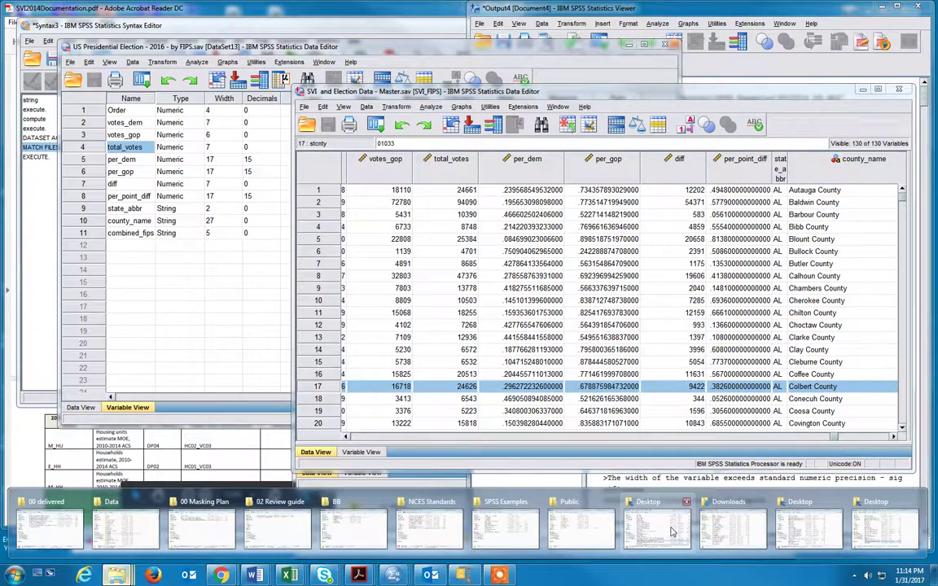
click(522, 528)
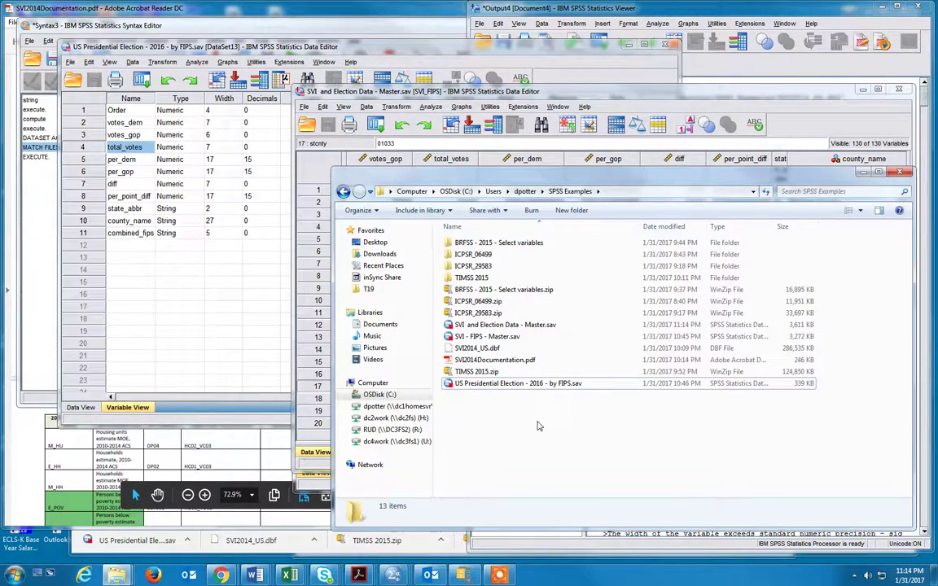